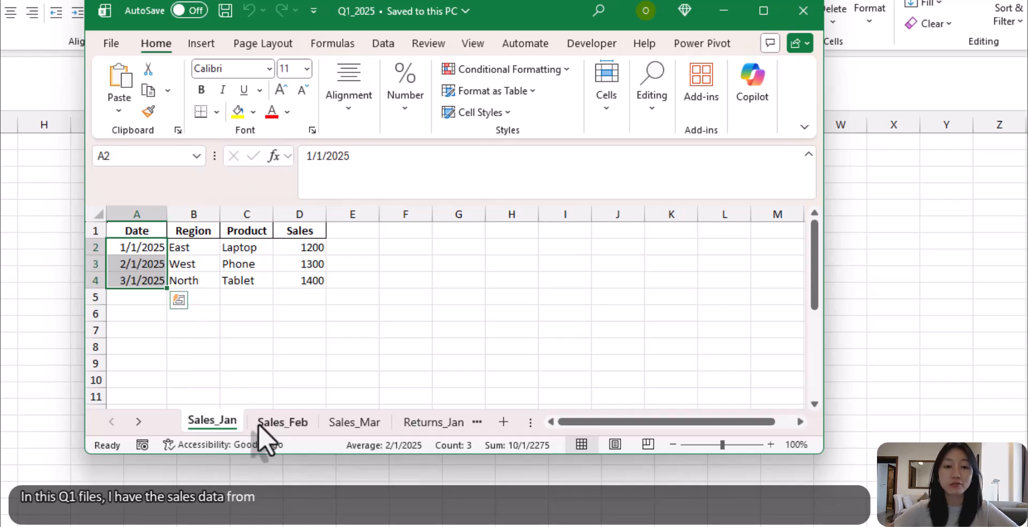
- Look through the sales and returns worksheets for January to March in the Q1_2025 workbook, ending on Sales_Jan
{"action": "left_click", "coordinate": [273, 422]}
{"action": "left_click", "coordinate": [348, 421]}
{"action": "left_click", "coordinate": [416, 422]}
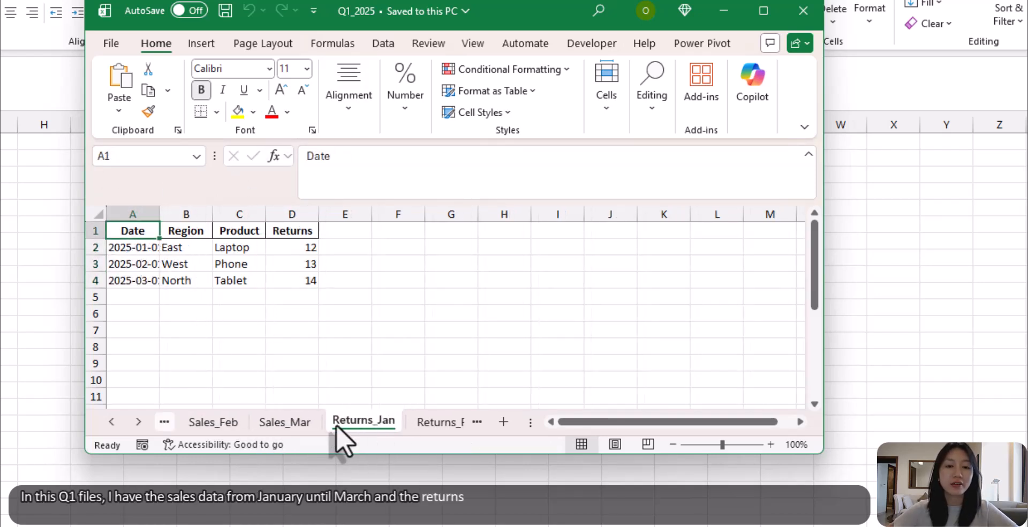
{"action": "left_click", "coordinate": [138, 421]}
{"action": "left_click", "coordinate": [289, 423]}
{"action": "left_click", "coordinate": [393, 423]}
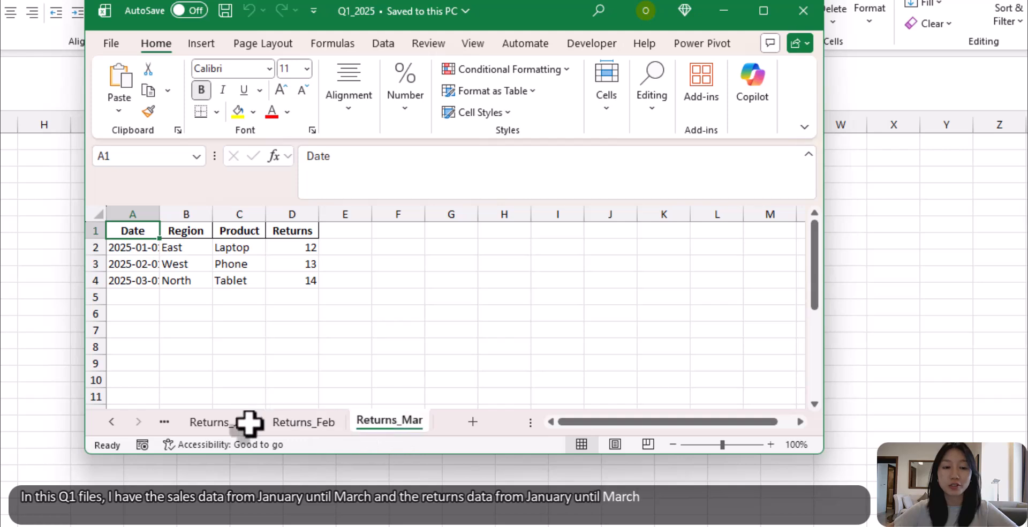
{"action": "left_click", "coordinate": [112, 423]}
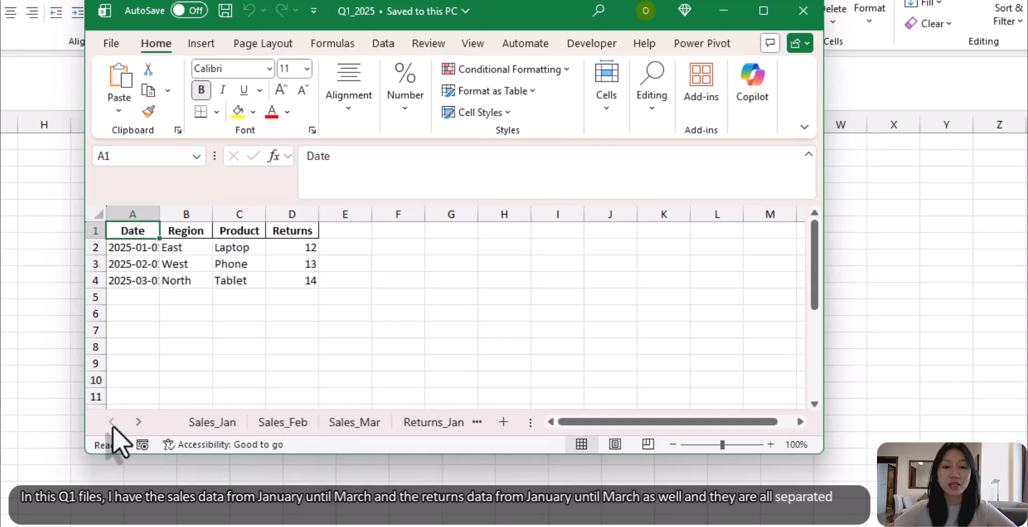
{"action": "left_click", "coordinate": [209, 423]}
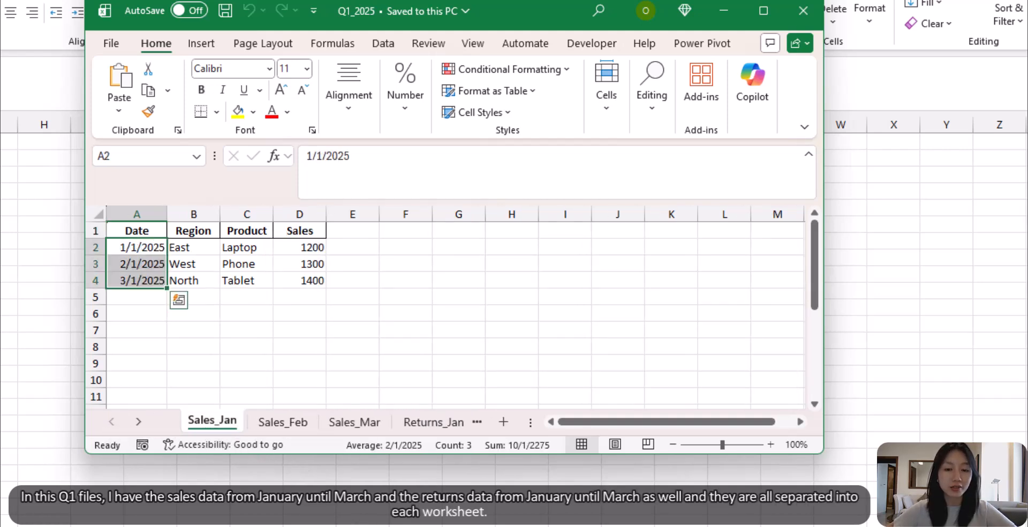
- Open the Q2_2025 workbook from the All_Monthly_Files folder and look through its Sales_Apr, Sales_May, Sales_Jun and Returns_May worksheets
{"action": "key", "text": "alt+Tab"}
{"action": "double_click", "coordinate": [76, 151]}
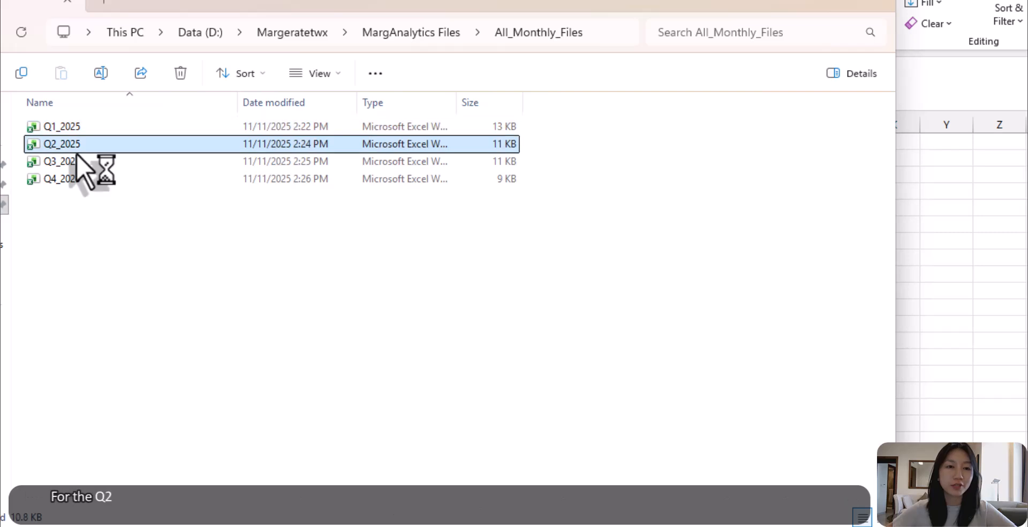
{"action": "left_click", "coordinate": [233, 442]}
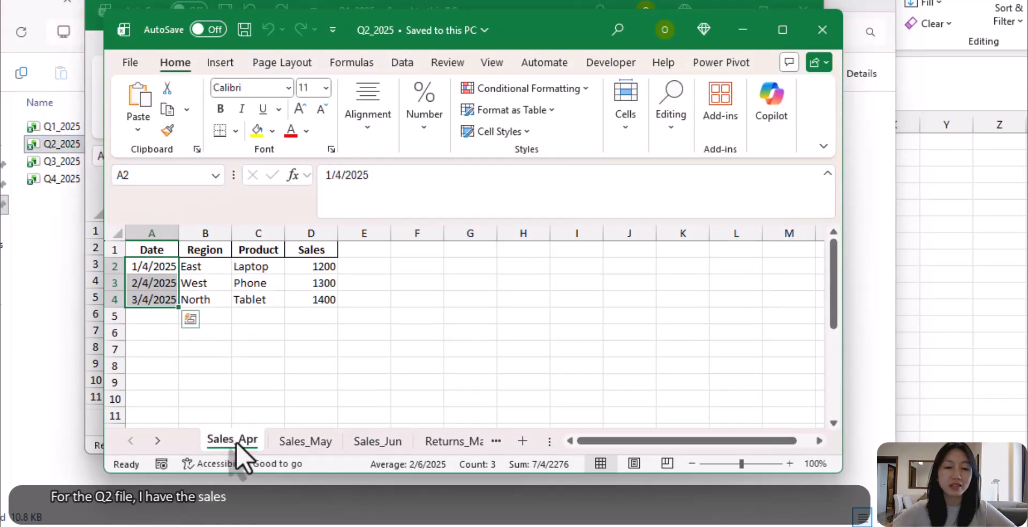
{"action": "left_click", "coordinate": [317, 443]}
{"action": "left_click", "coordinate": [371, 442]}
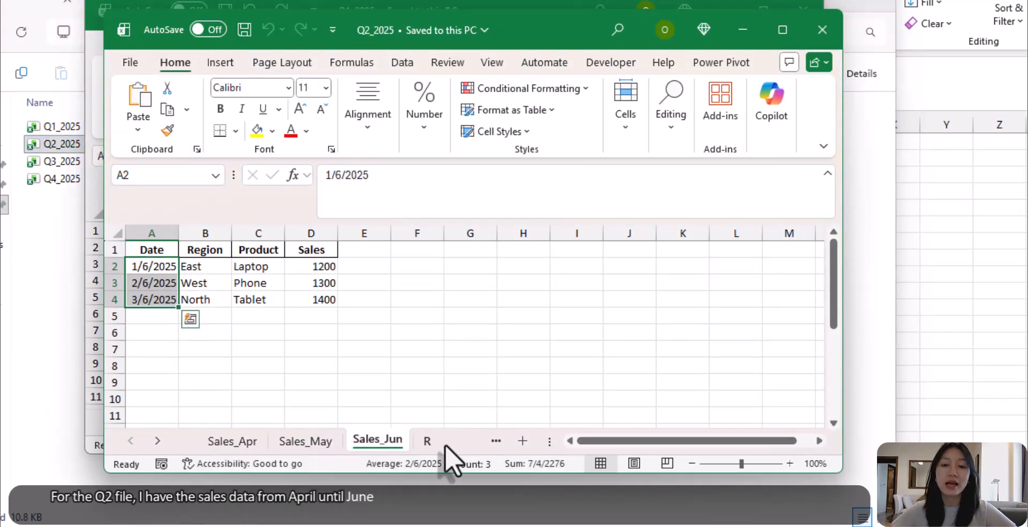
{"action": "left_click", "coordinate": [428, 441]}
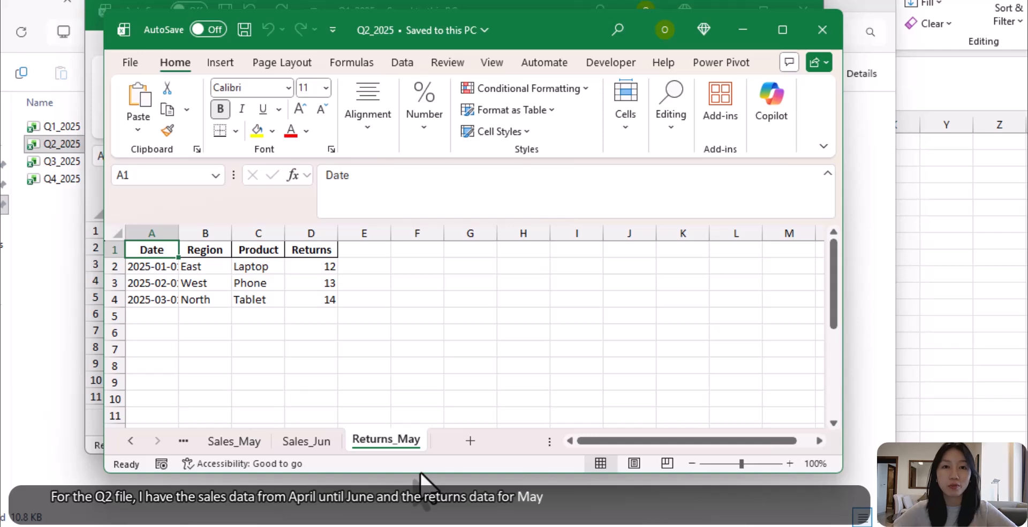
- Open the Q4_2025 workbook to check its worksheets, and close the open quarterly workbooks
{"action": "double_click", "coordinate": [54, 178]}
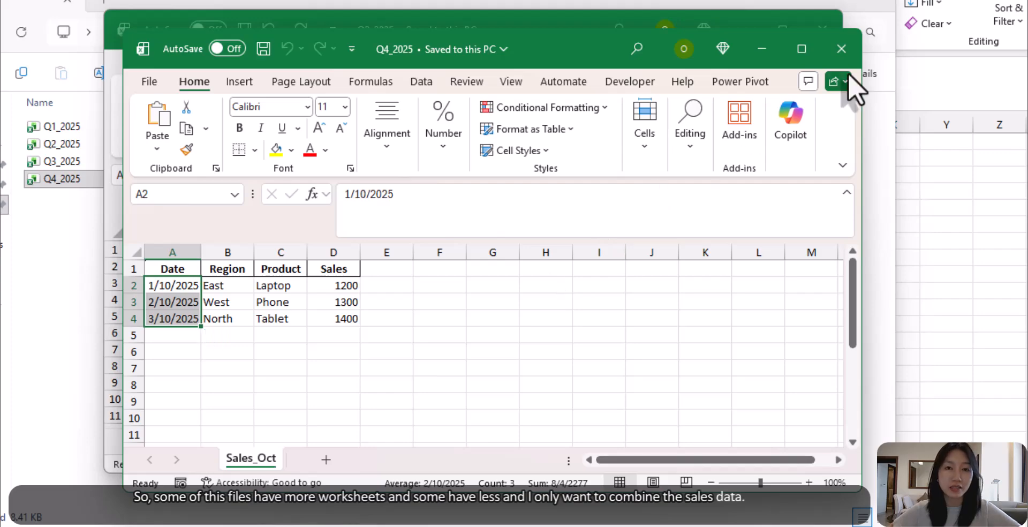
{"action": "left_click", "coordinate": [842, 53]}
{"action": "left_click", "coordinate": [830, 31]}
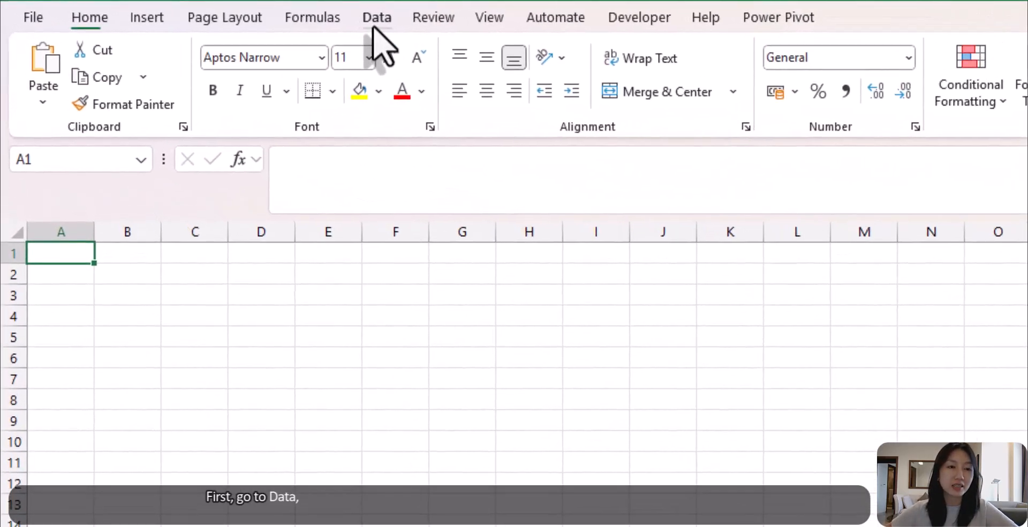
- Import the All_Monthly_Files folder as a data source and open its file list in the Power Query Editor for transformation
{"action": "left_click", "coordinate": [199, 9]}
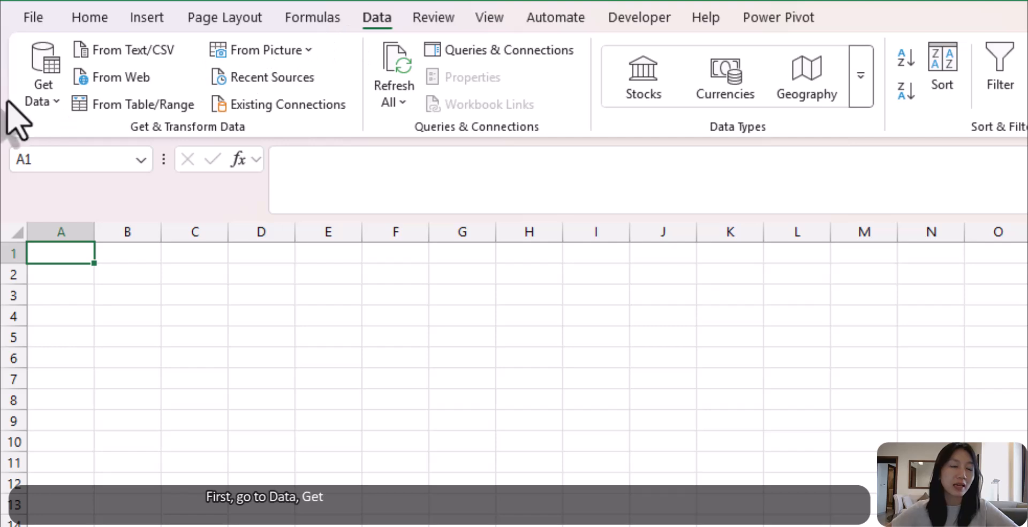
{"action": "left_click", "coordinate": [32, 101]}
{"action": "mouse_move", "coordinate": [188, 142]}
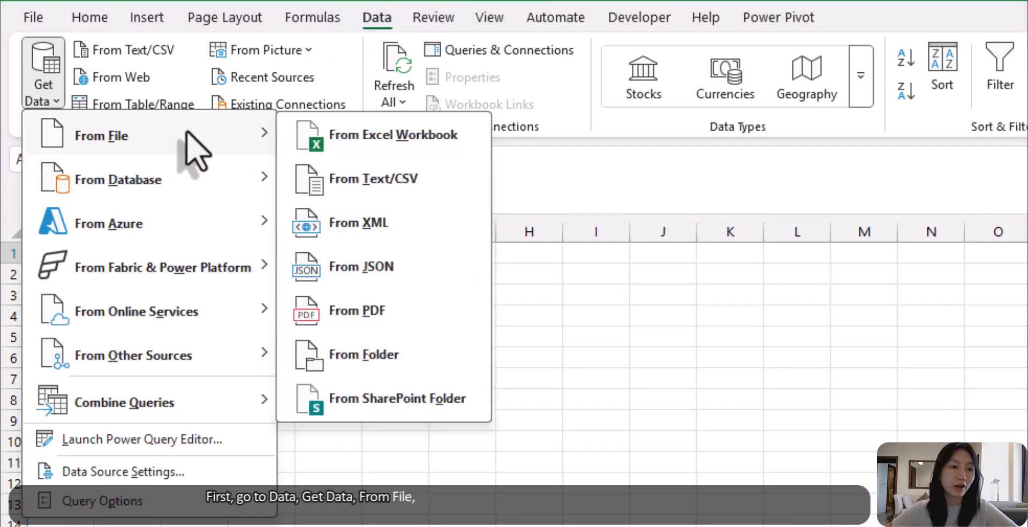
{"action": "left_click", "coordinate": [399, 363]}
{"action": "left_click", "coordinate": [316, 219]}
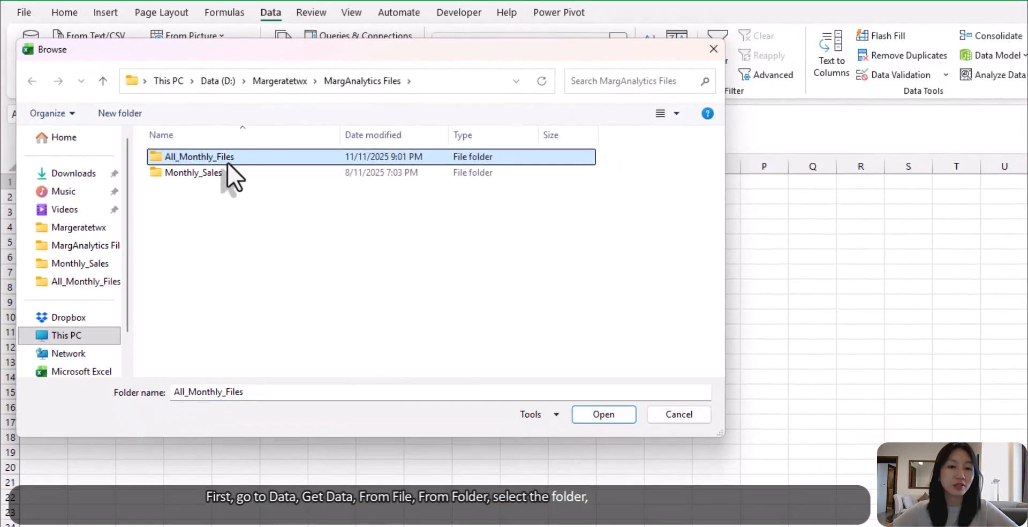
{"action": "left_click", "coordinate": [613, 412]}
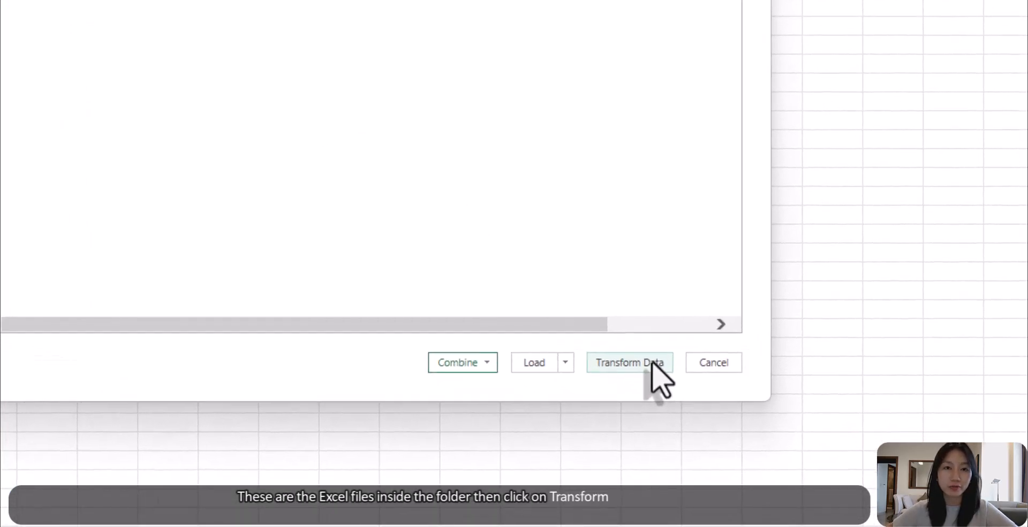
{"action": "left_click", "coordinate": [652, 363]}
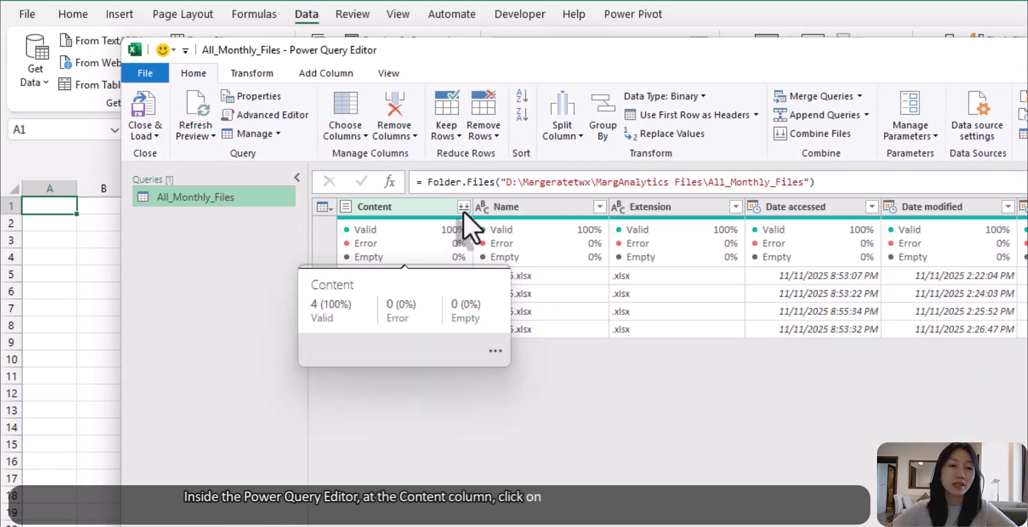
- Combine the files in the Content column, using the Sales_Jan worksheet of the first file as the sample object
{"action": "left_click", "coordinate": [463, 206]}
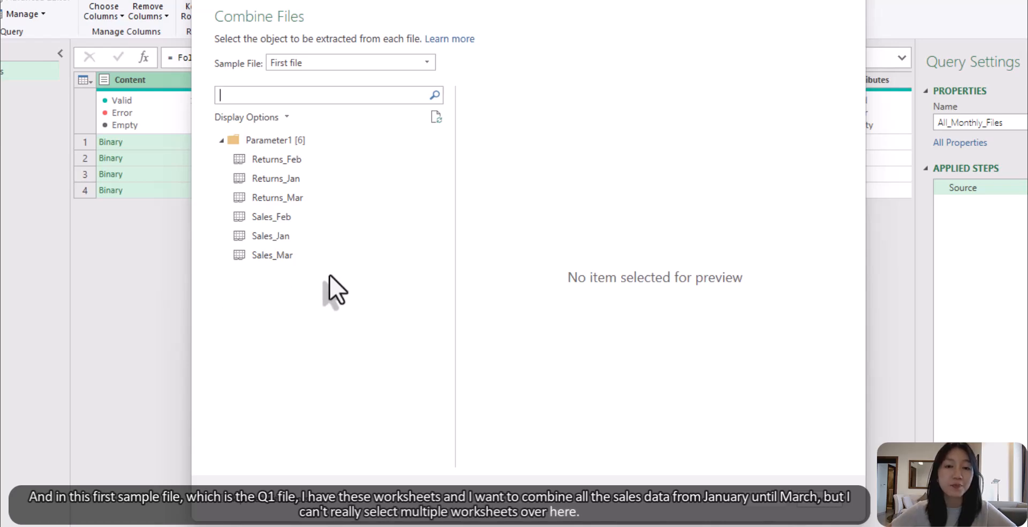
{"action": "left_click", "coordinate": [271, 236]}
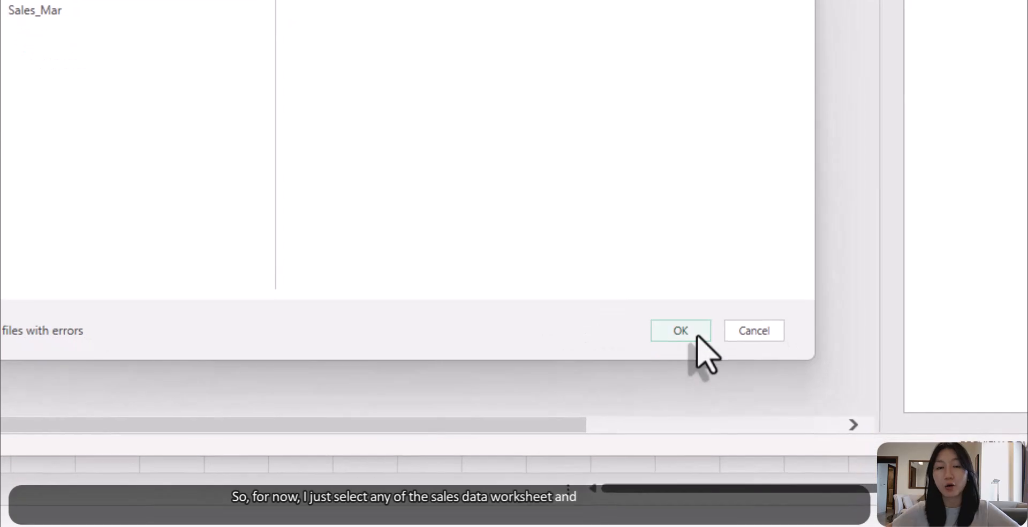
{"action": "left_click", "coordinate": [758, 490]}
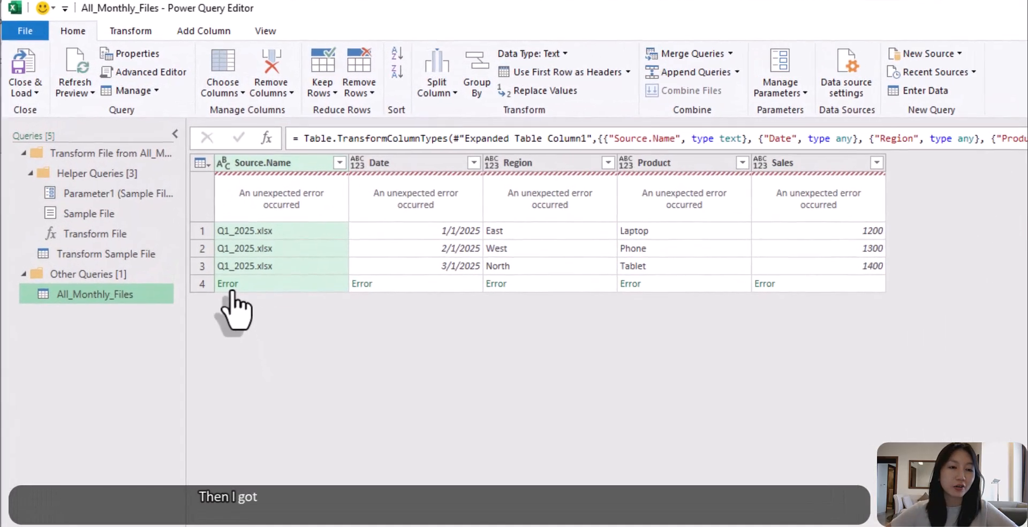
- Examine the details of the error in row 4 of the combined query, and return to the table
{"action": "left_click", "coordinate": [221, 206]}
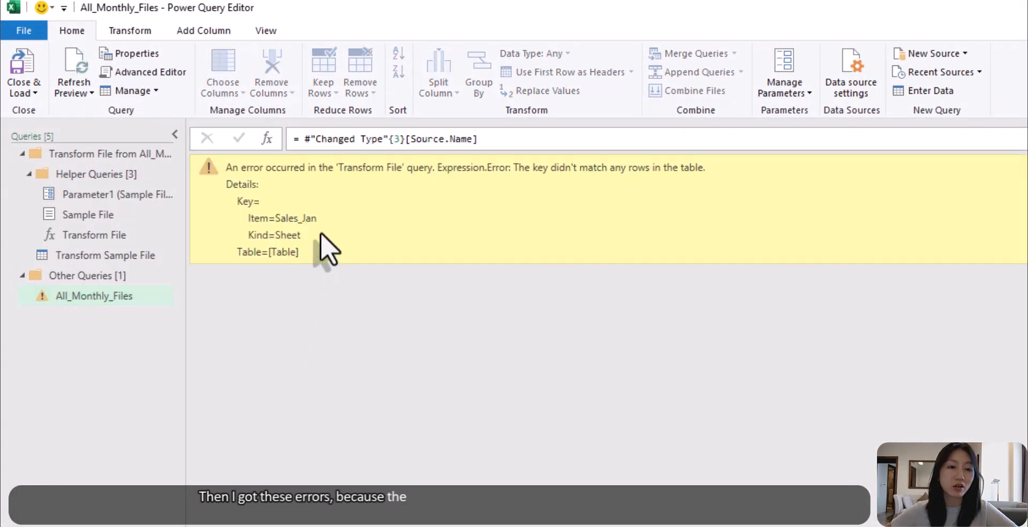
{"action": "left_click_drag", "start_coordinate": [275, 218], "coordinate": [320, 219]}
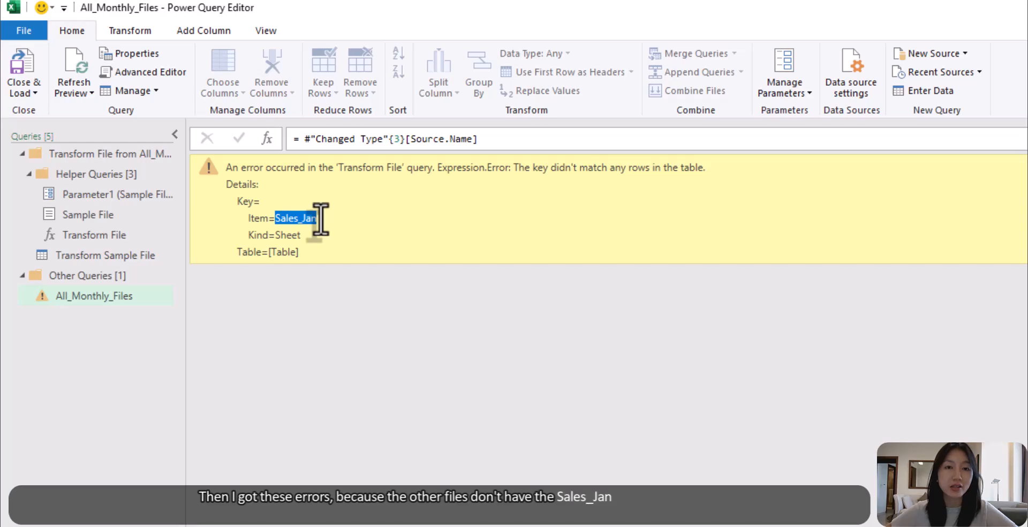
{"action": "left_click", "coordinate": [885, 300]}
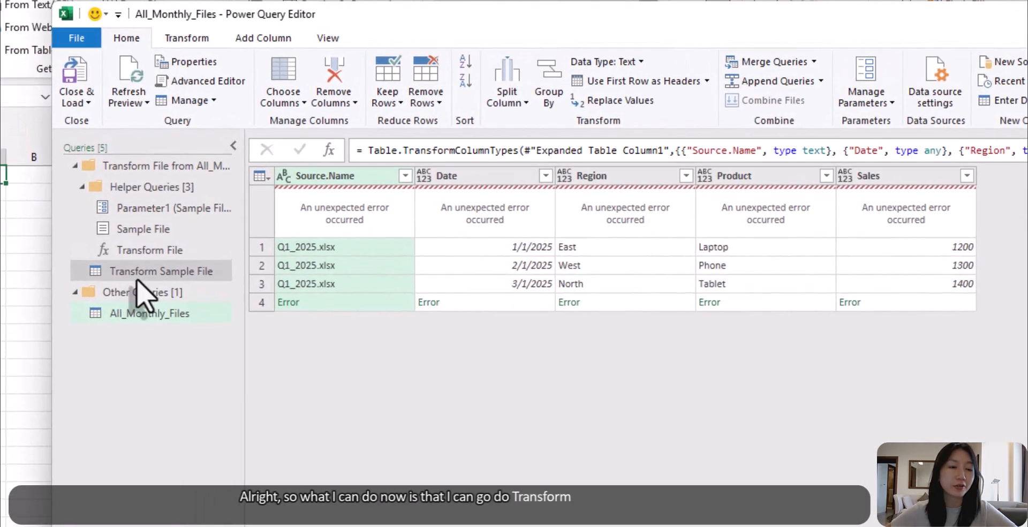
- Check the Navigation step's reference to Sales_Jan in the Transform Sample File query, and delete that step
{"action": "left_click", "coordinate": [137, 275]}
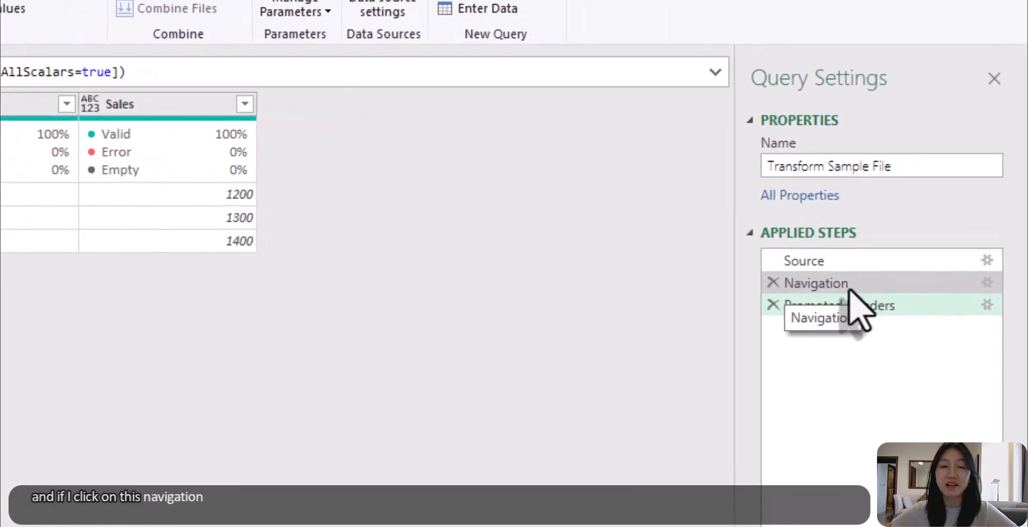
{"action": "left_click", "coordinate": [848, 285]}
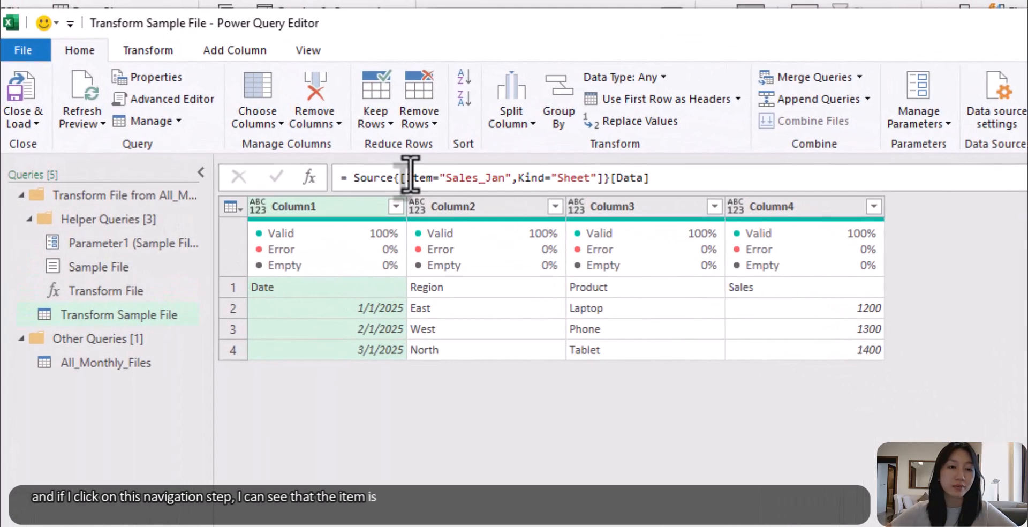
{"action": "left_click_drag", "start_coordinate": [408, 177], "coordinate": [506, 178]}
{"action": "left_click", "coordinate": [512, 187]}
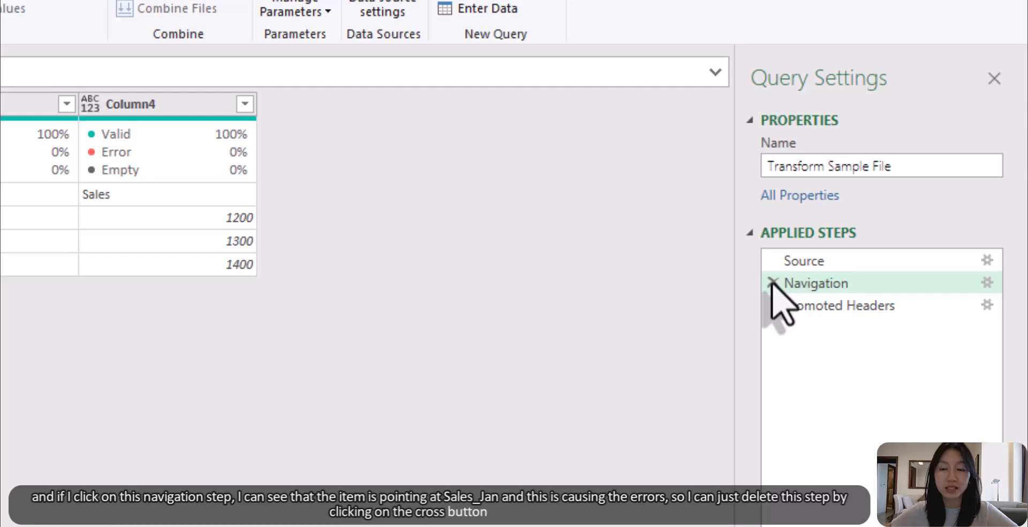
{"action": "left_click", "coordinate": [773, 282]}
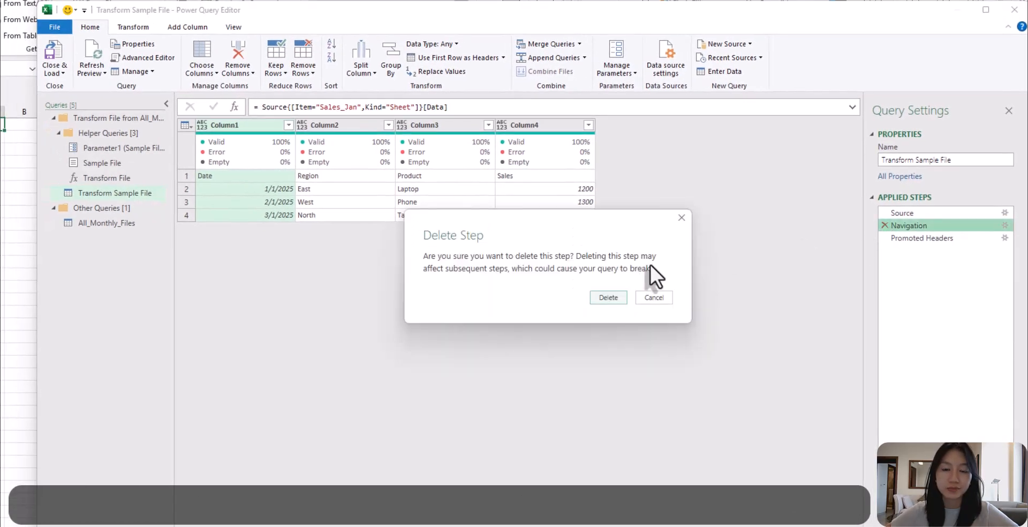
{"action": "left_click", "coordinate": [609, 298]}
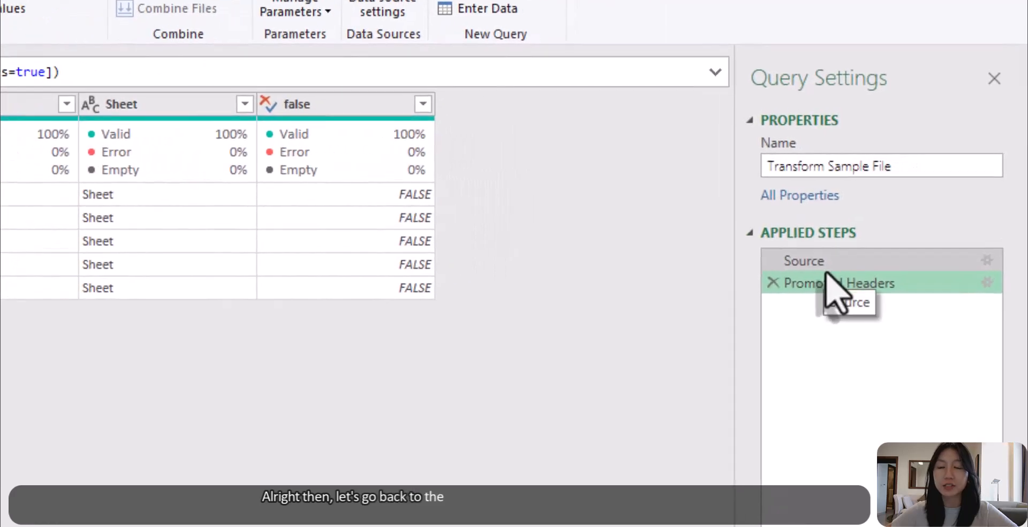
- Insert a text filter after the Source step that keeps only rows where Item contains "Sales"
{"action": "left_click", "coordinate": [824, 263]}
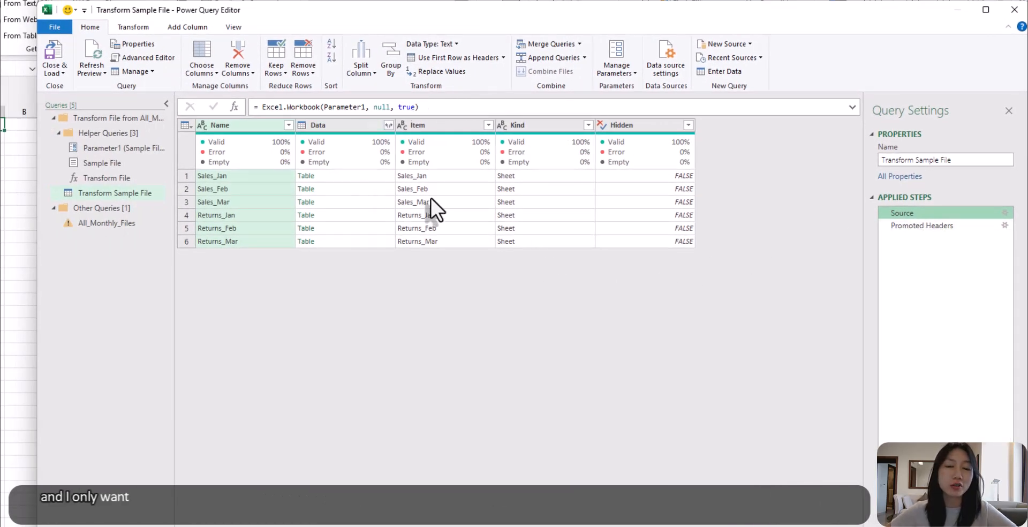
{"action": "left_click", "coordinate": [451, 125]}
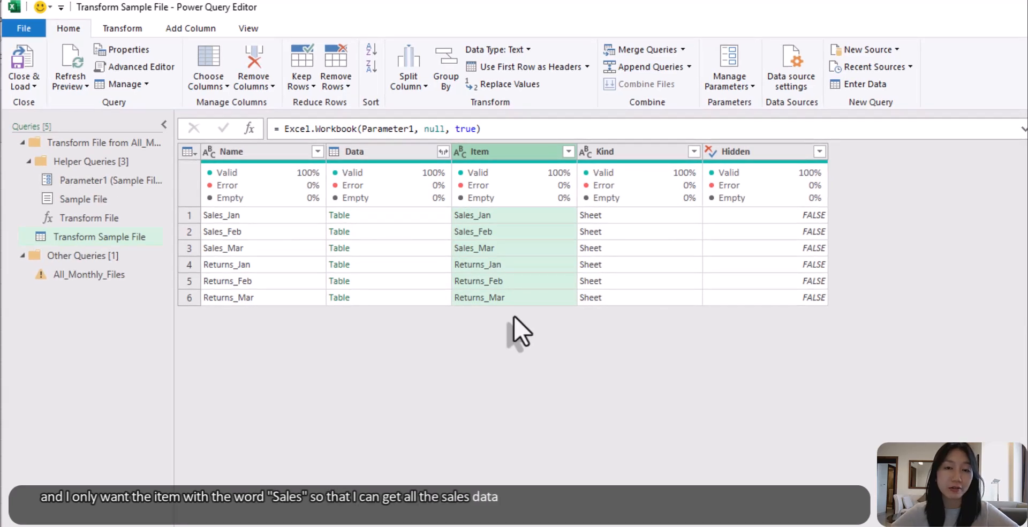
{"action": "left_click", "coordinate": [566, 155]}
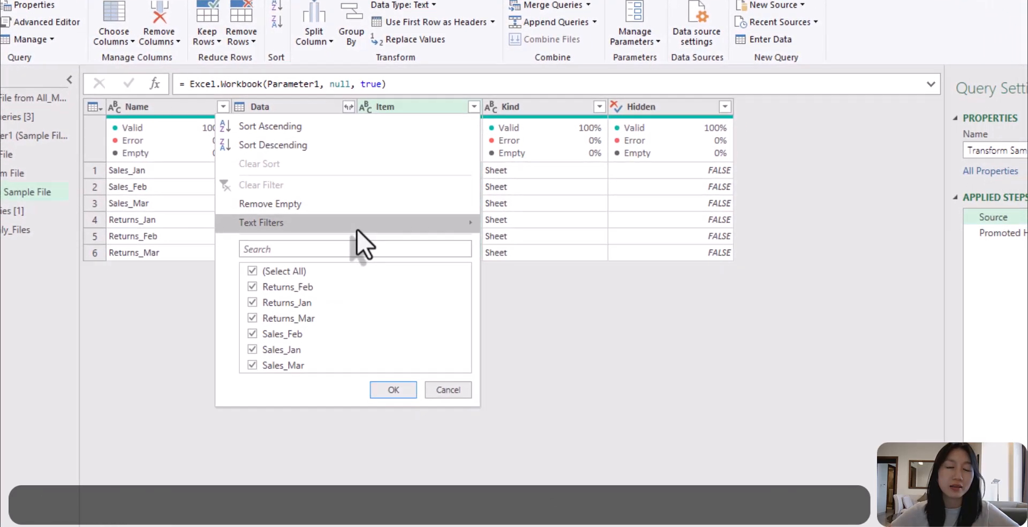
{"action": "mouse_move", "coordinate": [463, 271]}
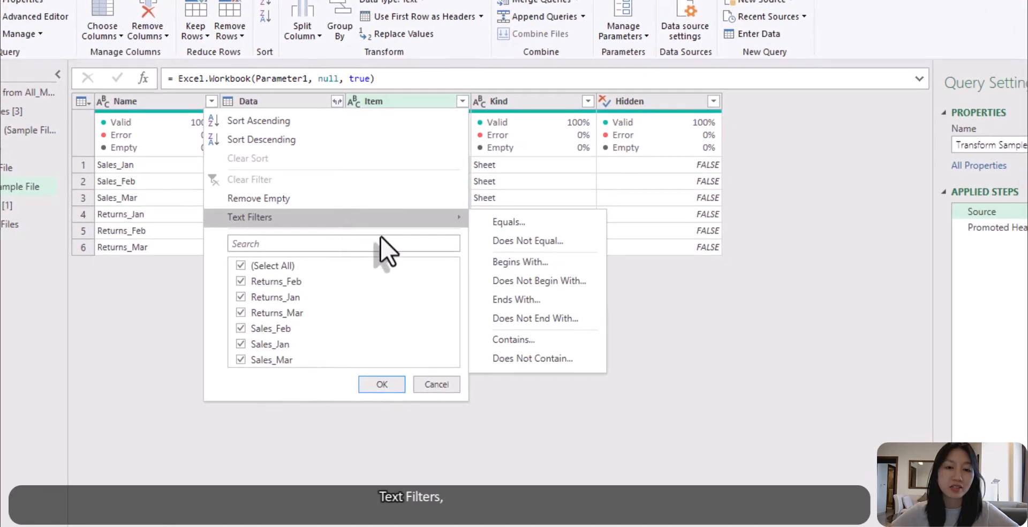
{"action": "left_click", "coordinate": [541, 339]}
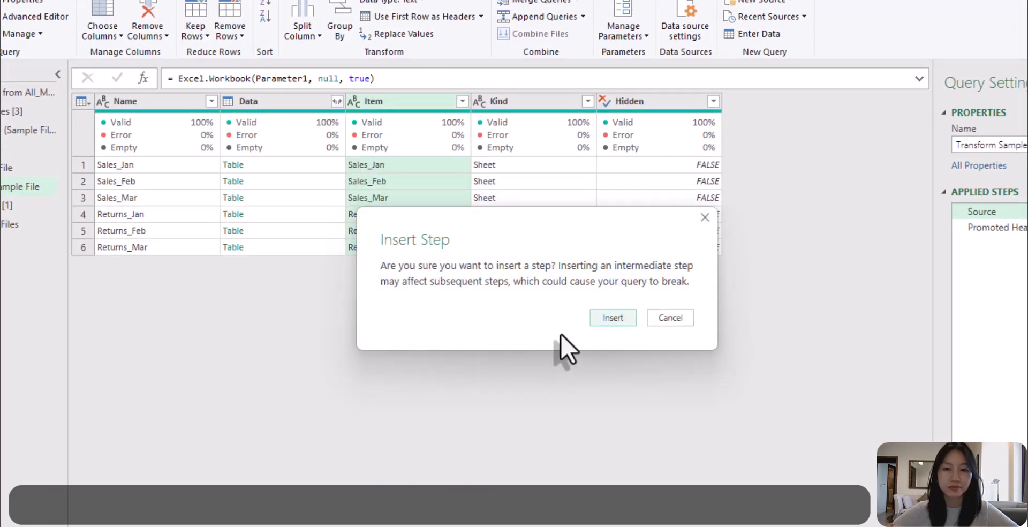
{"action": "left_click", "coordinate": [607, 318]}
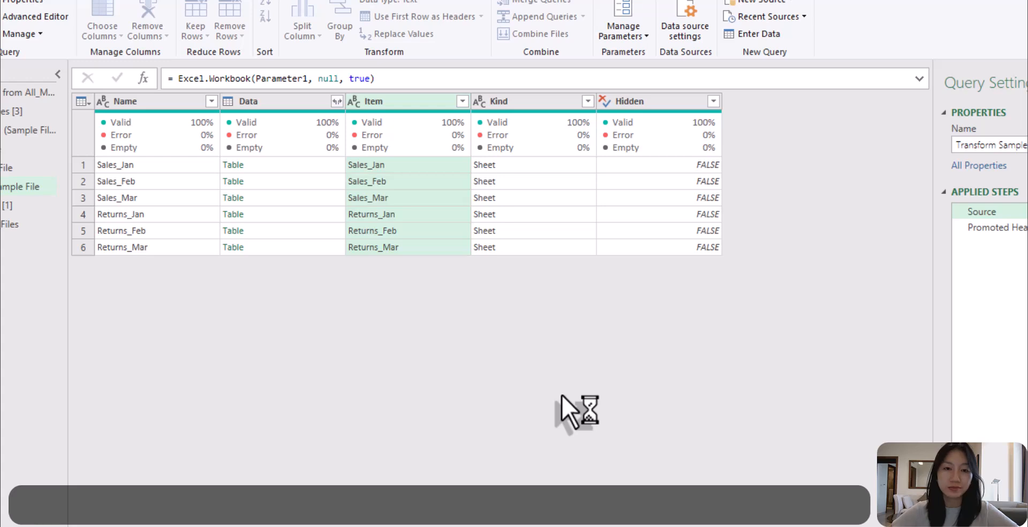
{"action": "left_click", "coordinate": [538, 279]}
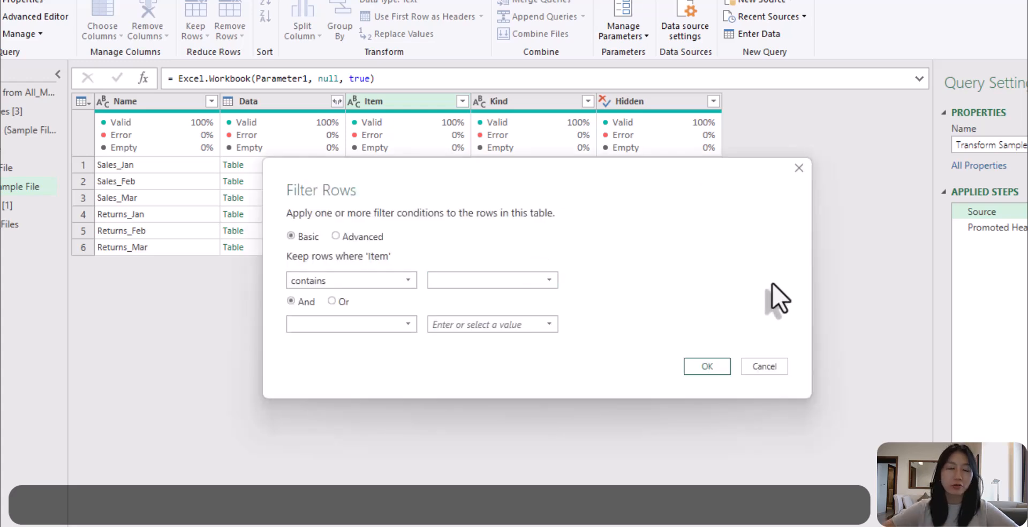
{"action": "type", "text": "Sales"}
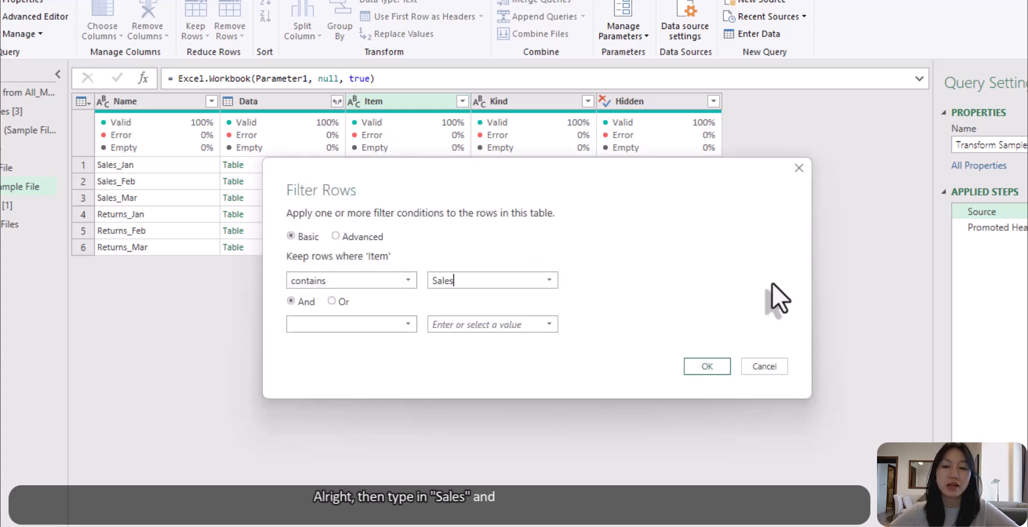
{"action": "left_click", "coordinate": [720, 367]}
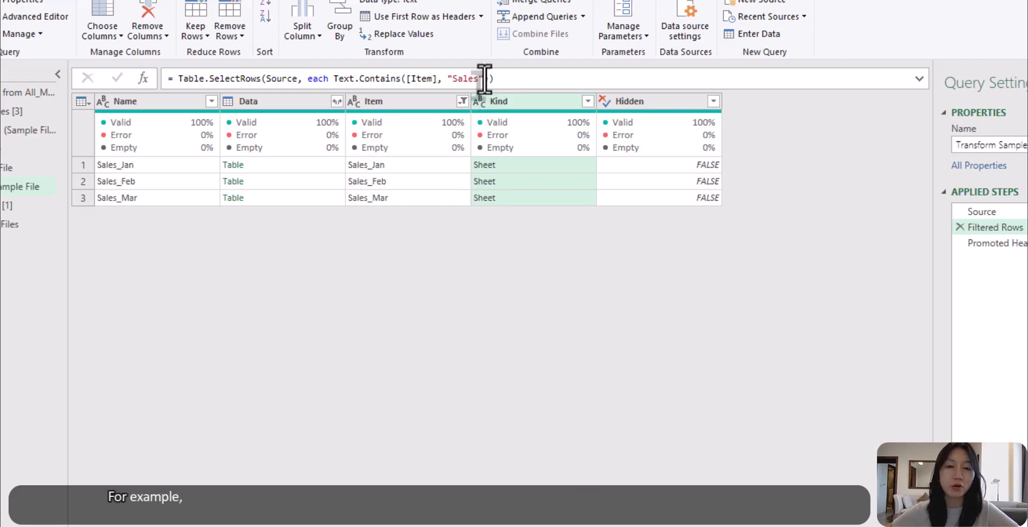
- Extend the Filtered Rows formula with the condition and [Kind]="Sheet" after the Text.Contains test
{"action": "left_click", "coordinate": [487, 78]}
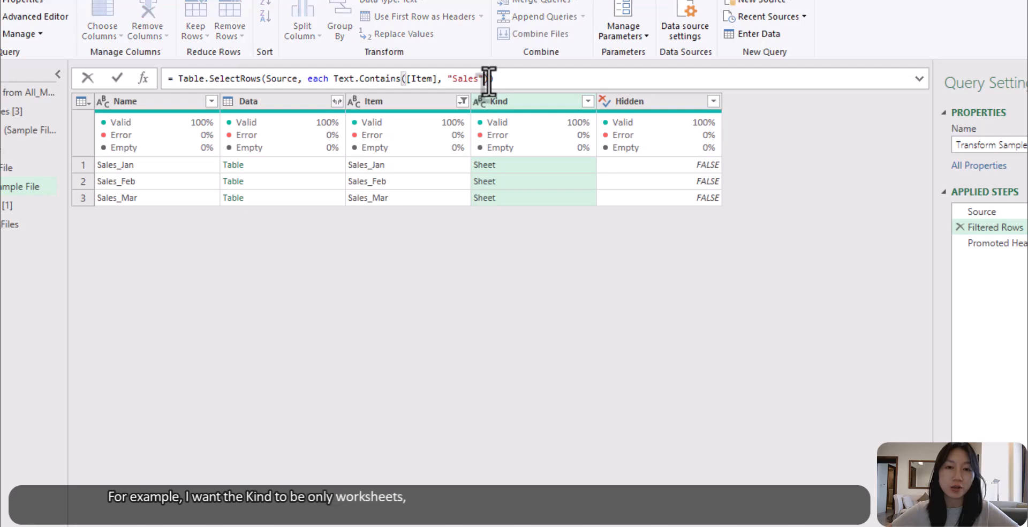
{"action": "type", "text": "and "}
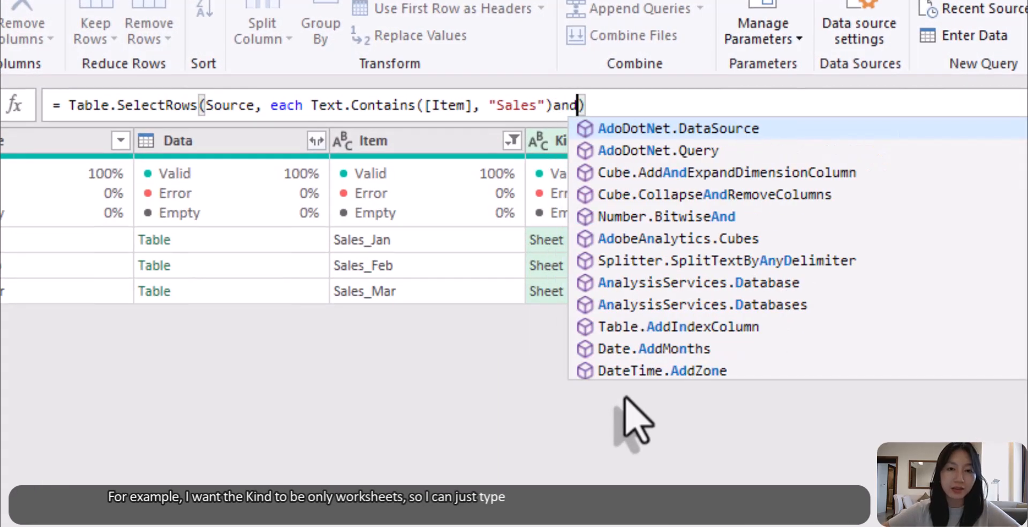
{"action": "type", "text": "[Kind]"}
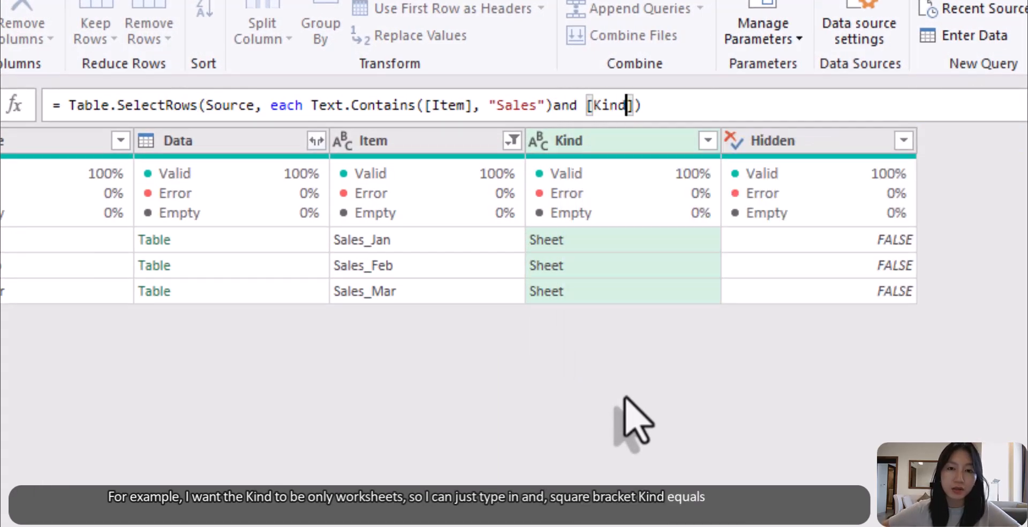
{"action": "type", "text": "=\"Sheet"}
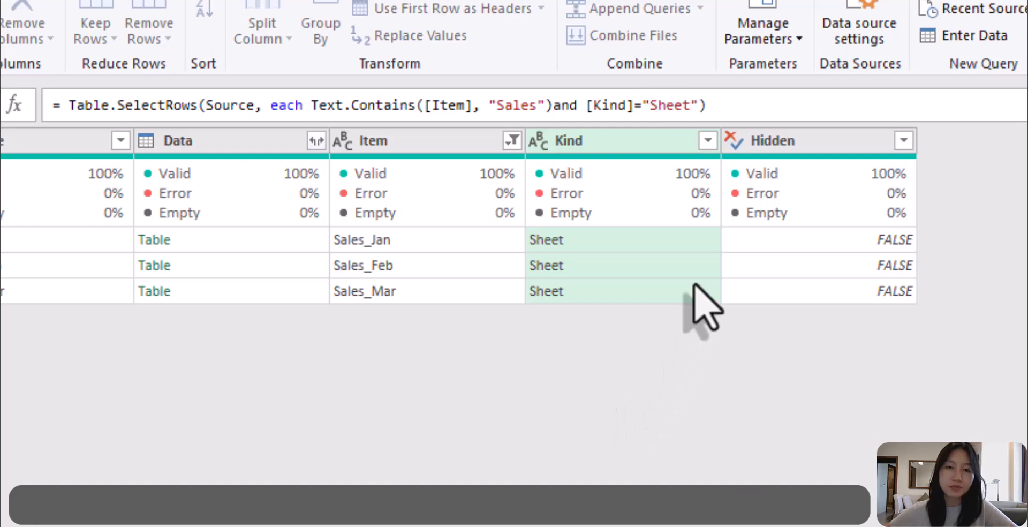
{"action": "left_click", "coordinate": [744, 106]}
{"action": "key", "text": "Return"}
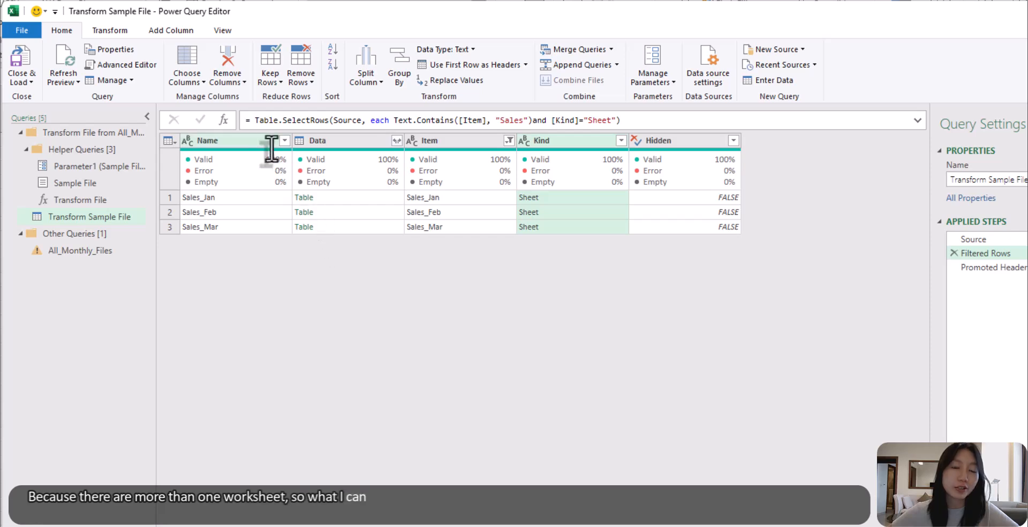
- Wrap the Filtered Rows formula in Table.Combine( ) and reference the [Data] column after the SelectRows expression
{"action": "left_click", "coordinate": [255, 121]}
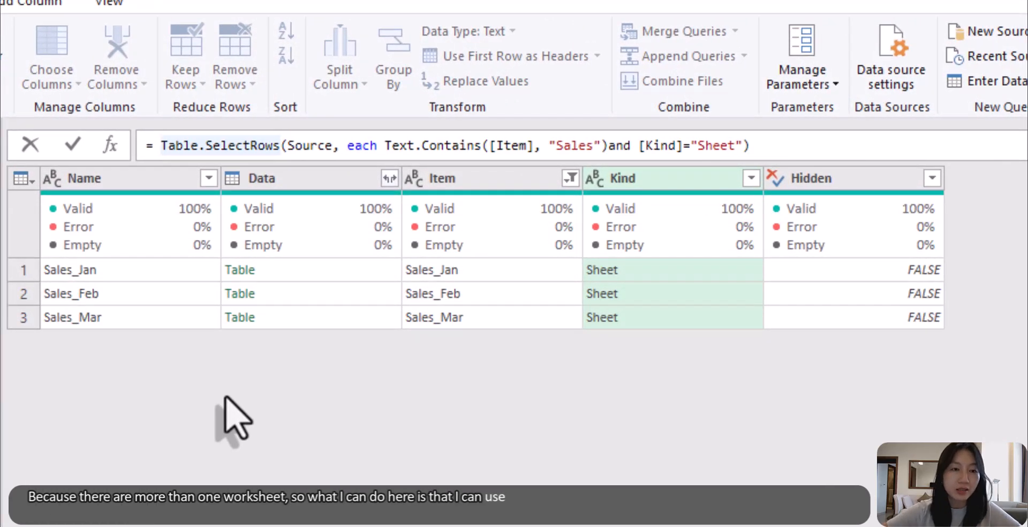
{"action": "type", "text": "Table"}
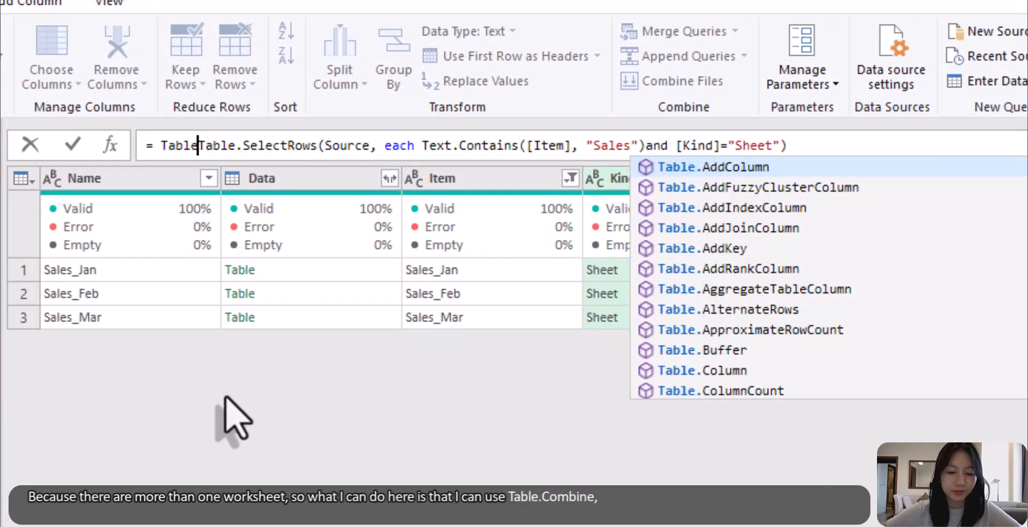
{"action": "type", "text": ".Combine"}
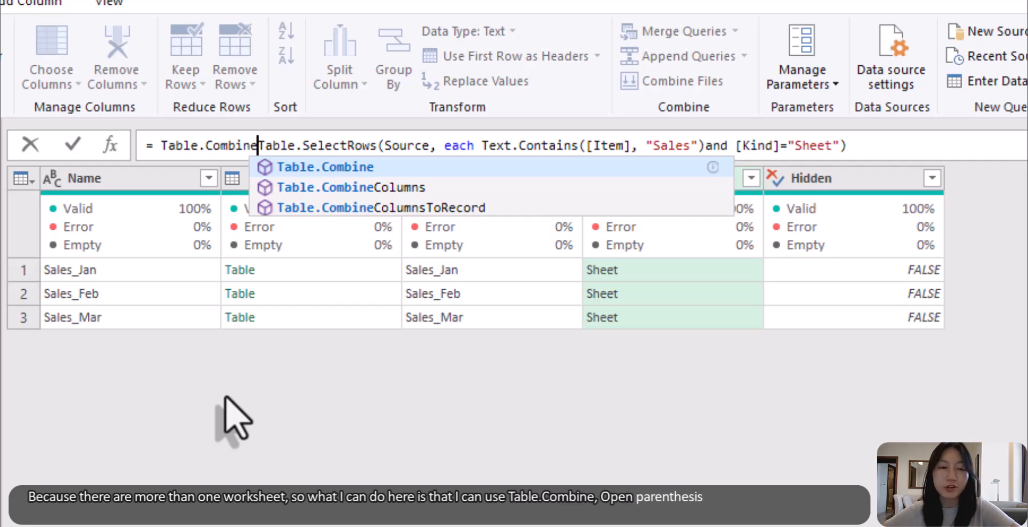
{"action": "type", "text": "("}
{"action": "left_click", "coordinate": [855, 144]}
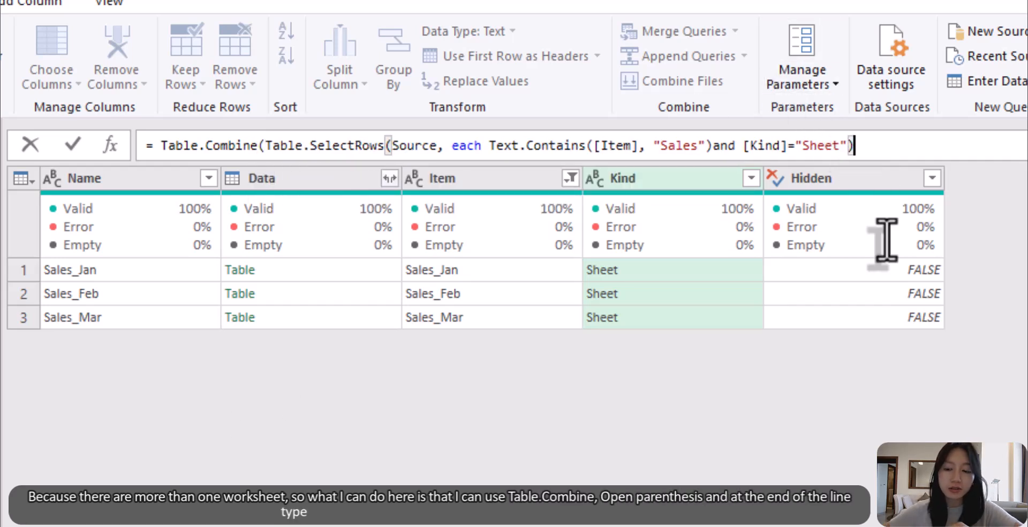
{"action": "type", "text": "[D"}
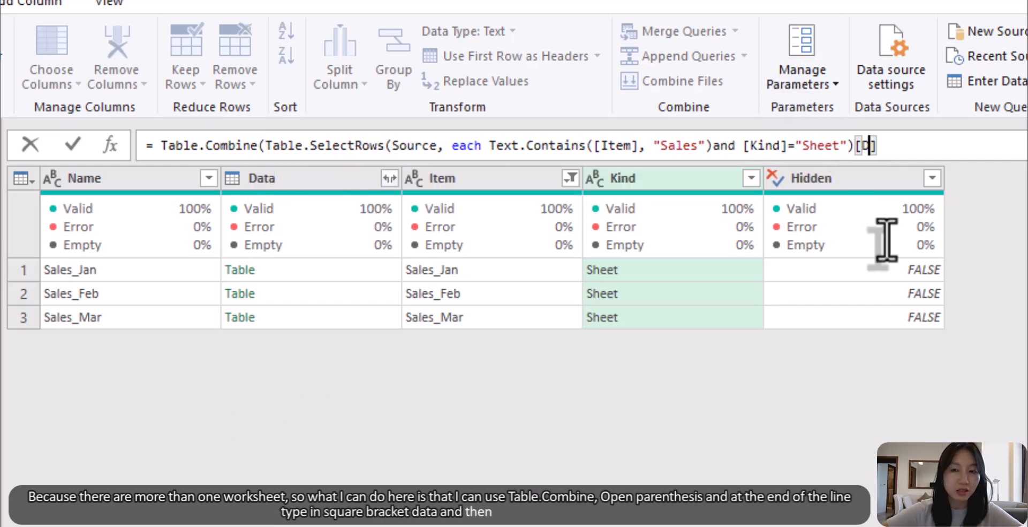
{"action": "type", "text": "ata])"}
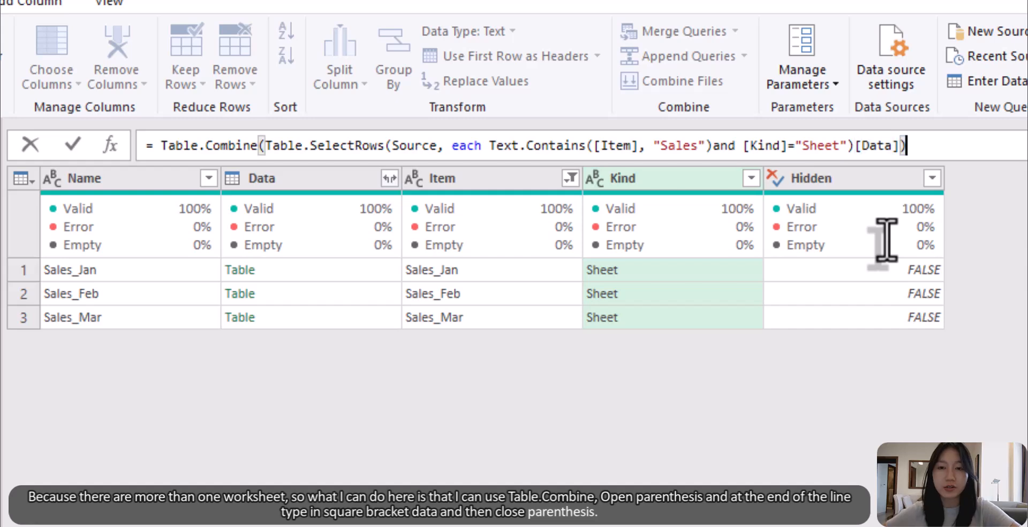
{"action": "key", "text": "Return"}
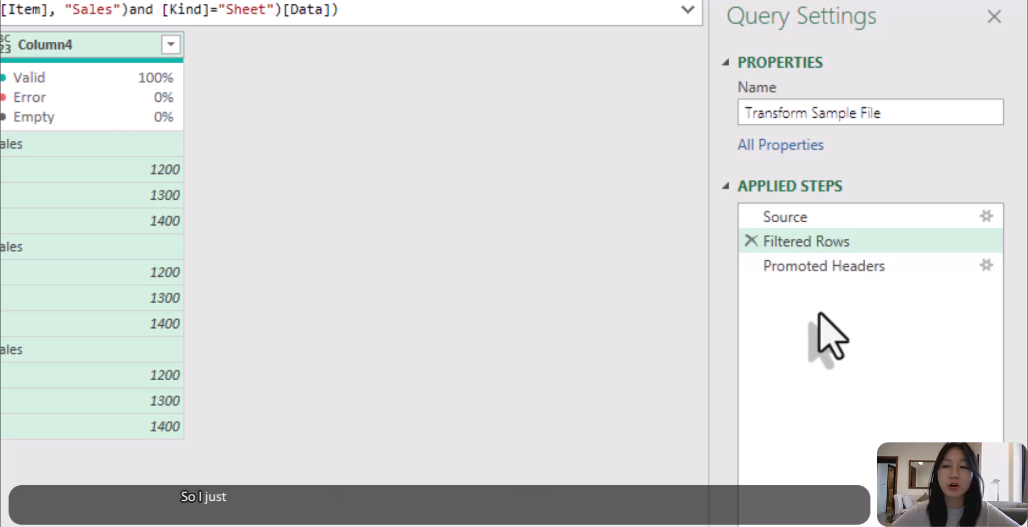
- After the Promoted Headers step, filter the repeated header value "Date" out of the Date column
{"action": "left_click", "coordinate": [824, 268]}
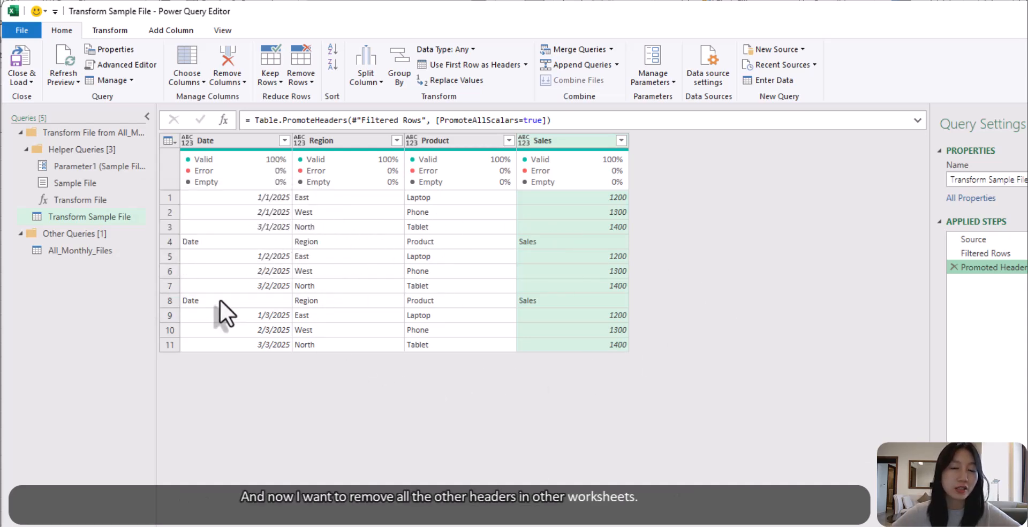
{"action": "left_click", "coordinate": [282, 141]}
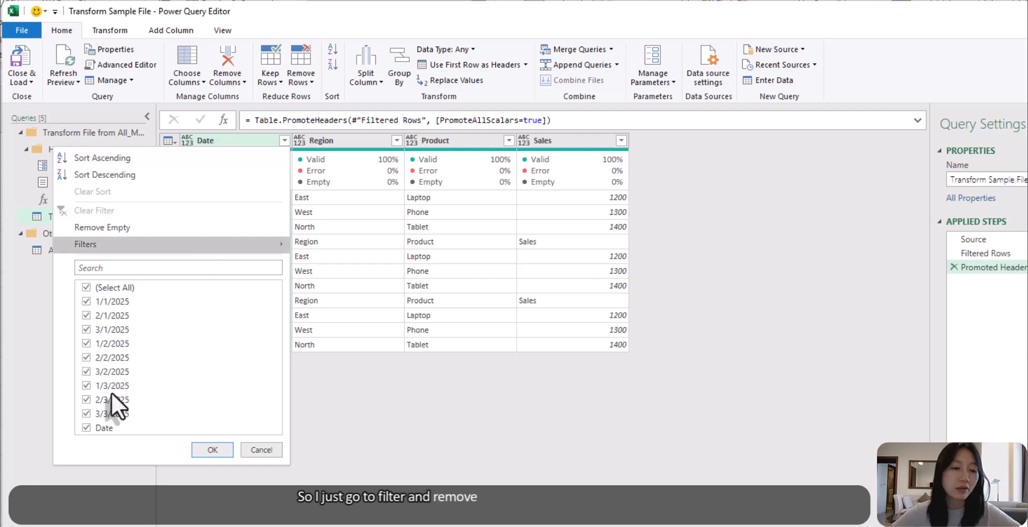
{"action": "left_click", "coordinate": [88, 428]}
{"action": "left_click", "coordinate": [209, 452]}
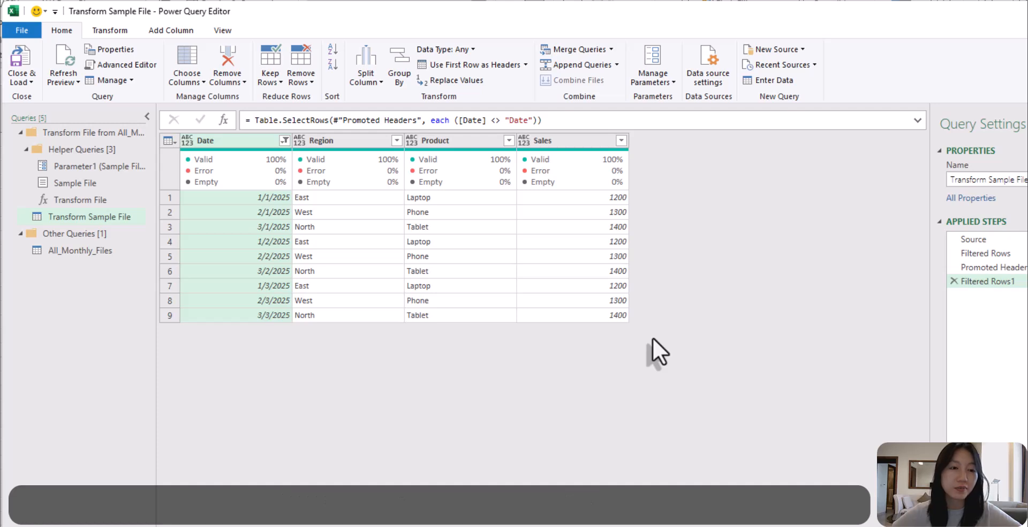
- In the All_Monthly_Files query, detect the data types of the Date, Region, Product and Sales columns
{"action": "left_click", "coordinate": [93, 257]}
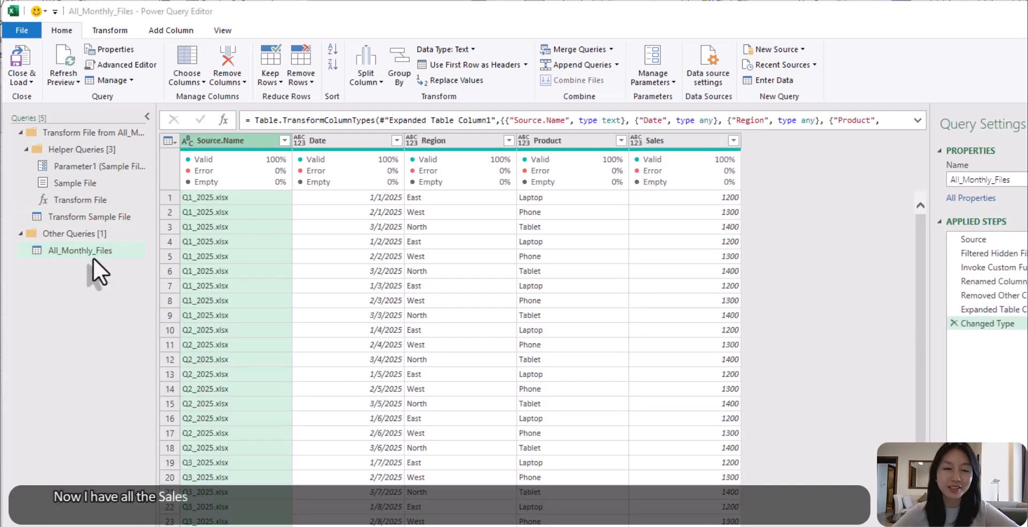
{"action": "scroll", "coordinate": [513, 342], "scroll_direction": "down", "scroll_amount": 2}
{"action": "scroll", "coordinate": [498, 369], "scroll_direction": "up", "scroll_amount": 2}
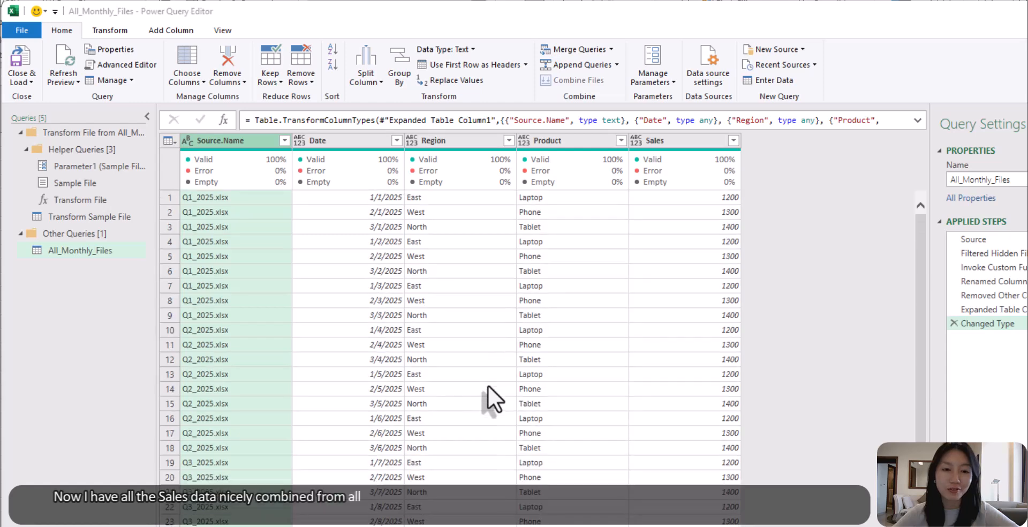
{"action": "left_click", "coordinate": [365, 142]}
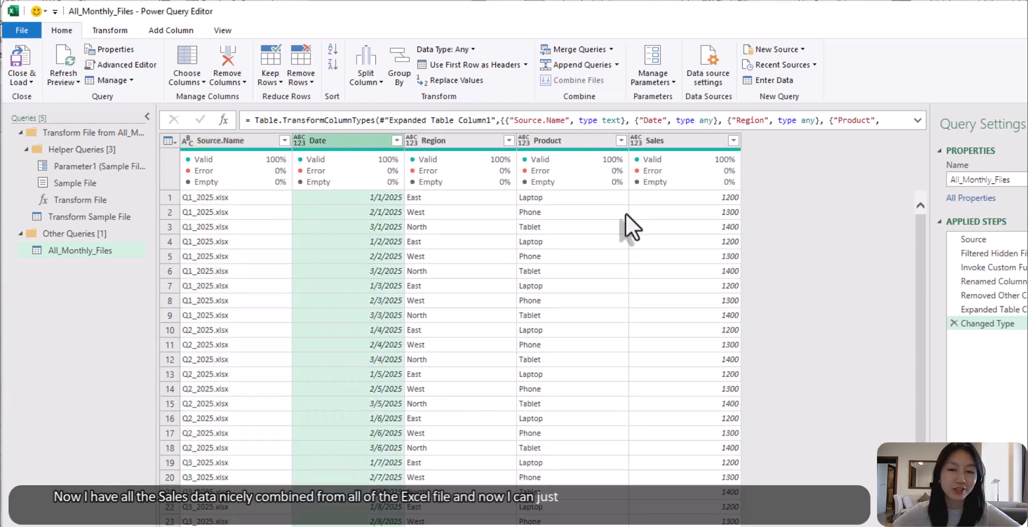
{"action": "left_click", "coordinate": [685, 142], "text": "shift"}
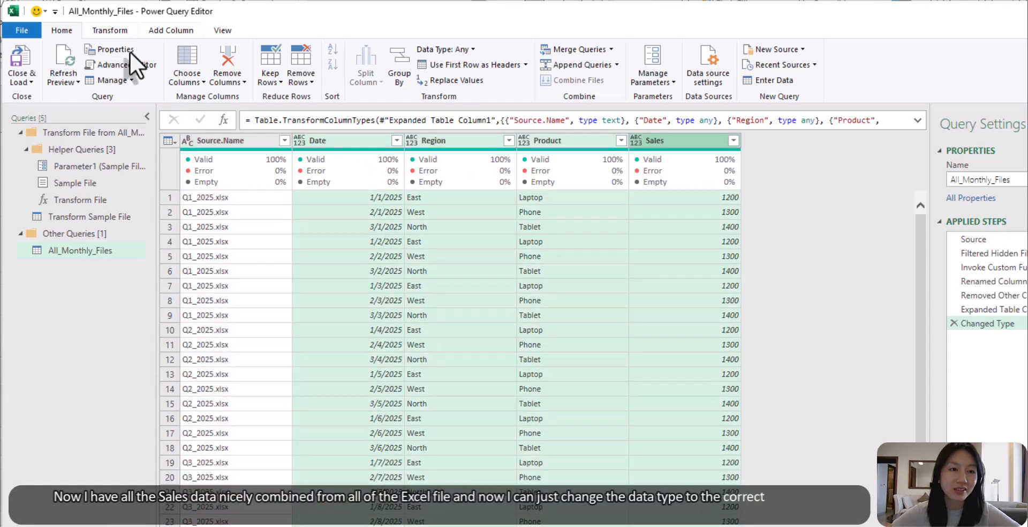
{"action": "left_click", "coordinate": [110, 30]}
{"action": "left_click", "coordinate": [224, 68]}
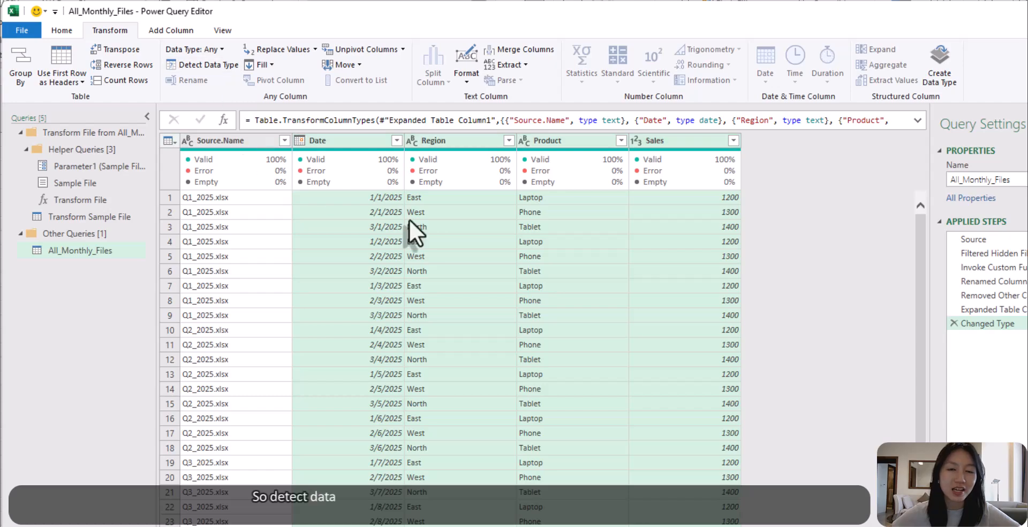
- Close the Power Query Editor and load the queries into the Excel workbook
{"action": "left_click", "coordinate": [374, 257]}
{"action": "left_click", "coordinate": [63, 28]}
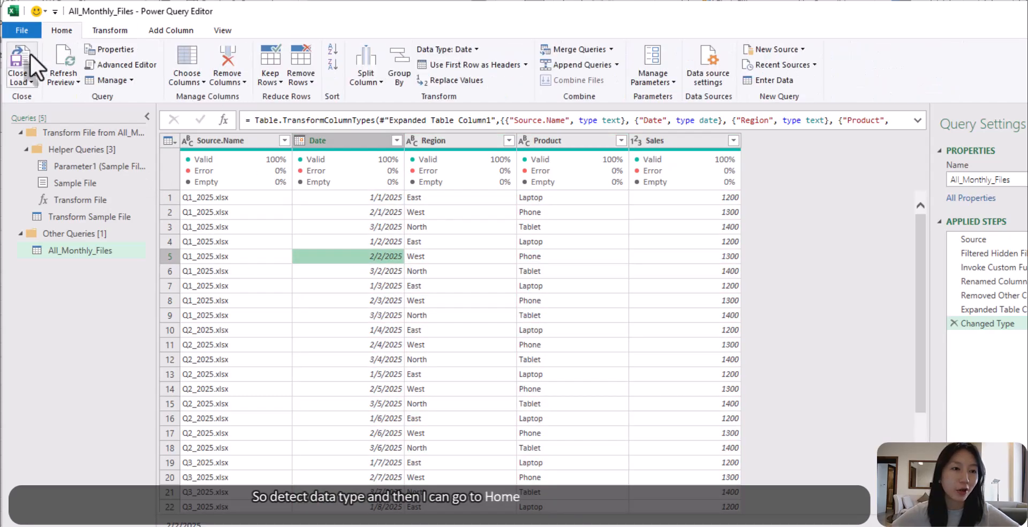
{"action": "left_click", "coordinate": [23, 60]}
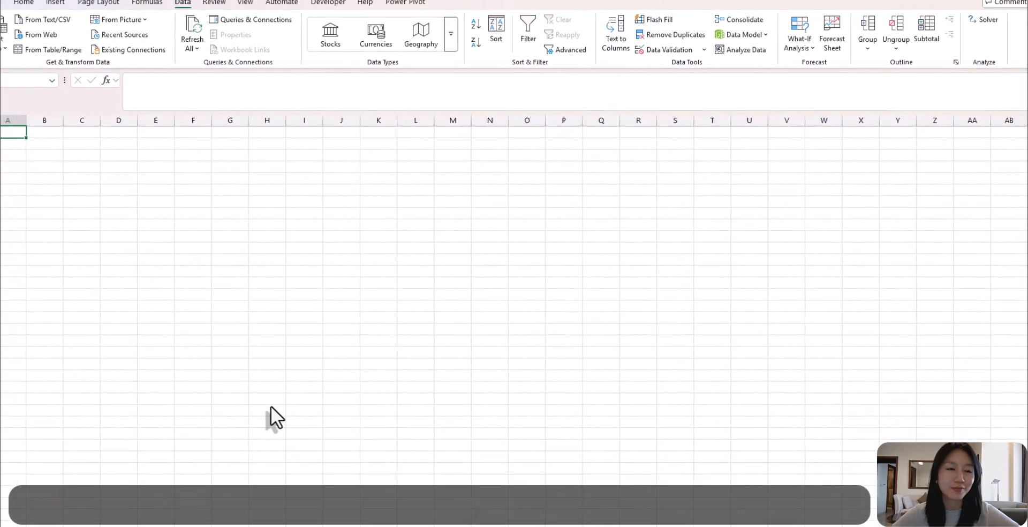